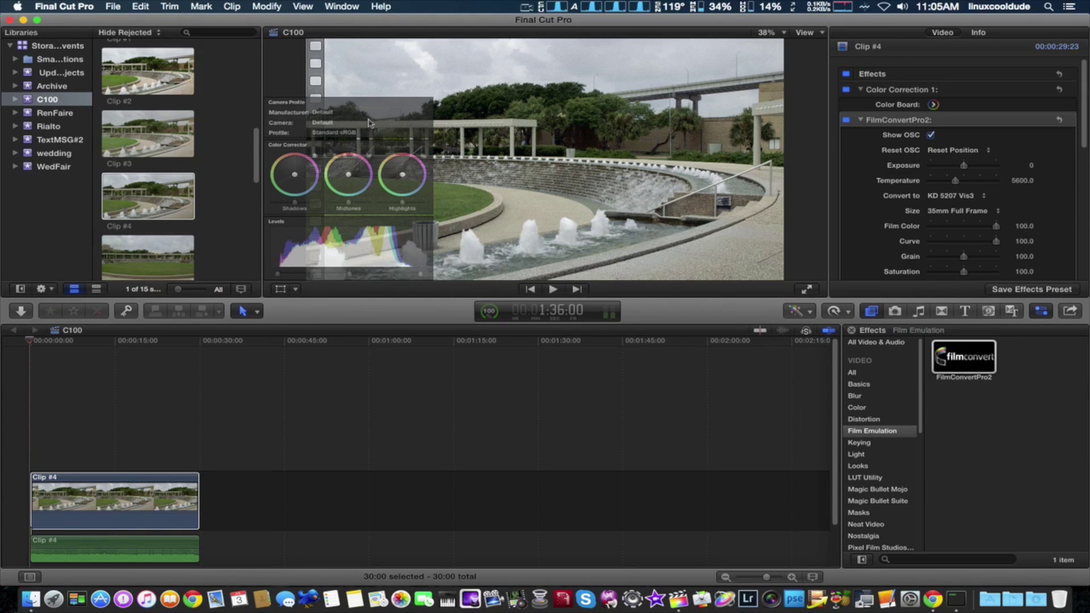
Pick Canon as manufacturer, C100 as camera and Canon Log as the FilmConvert profile.
left_click(329, 115)
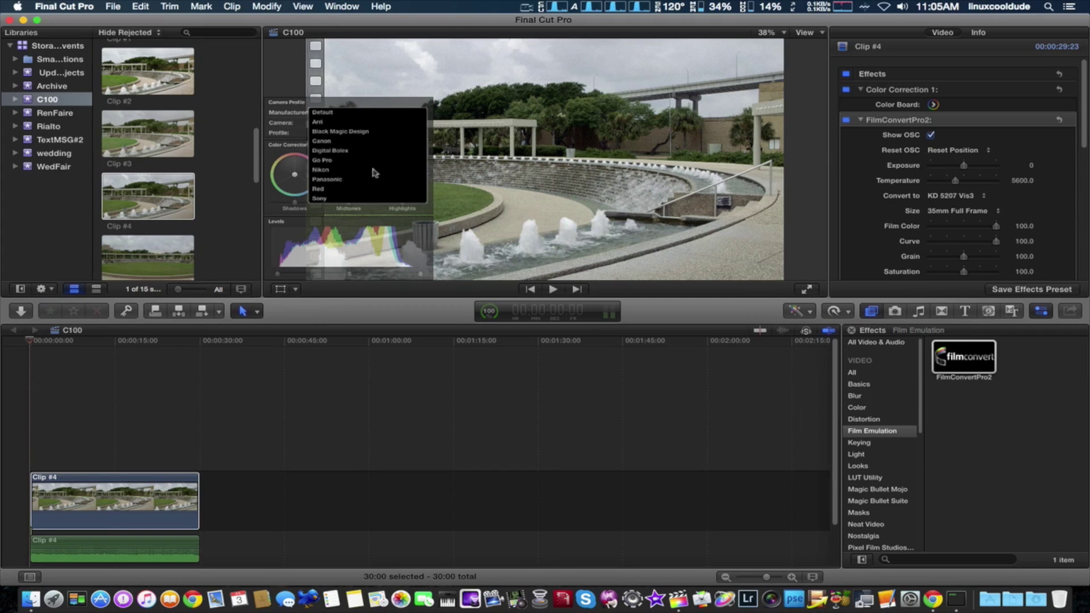
left_click(320, 142)
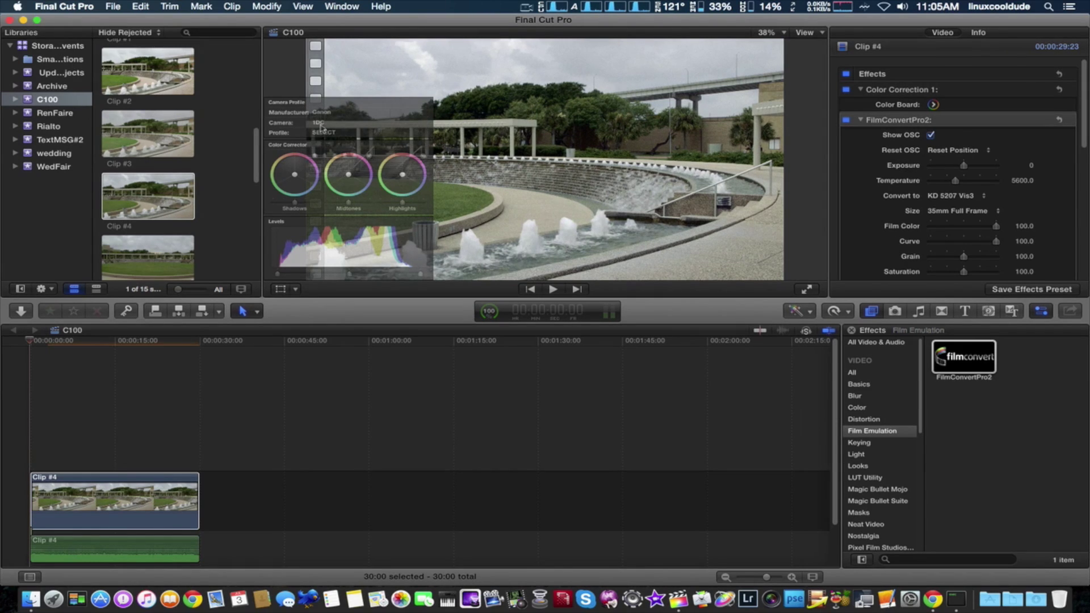
left_click(321, 125)
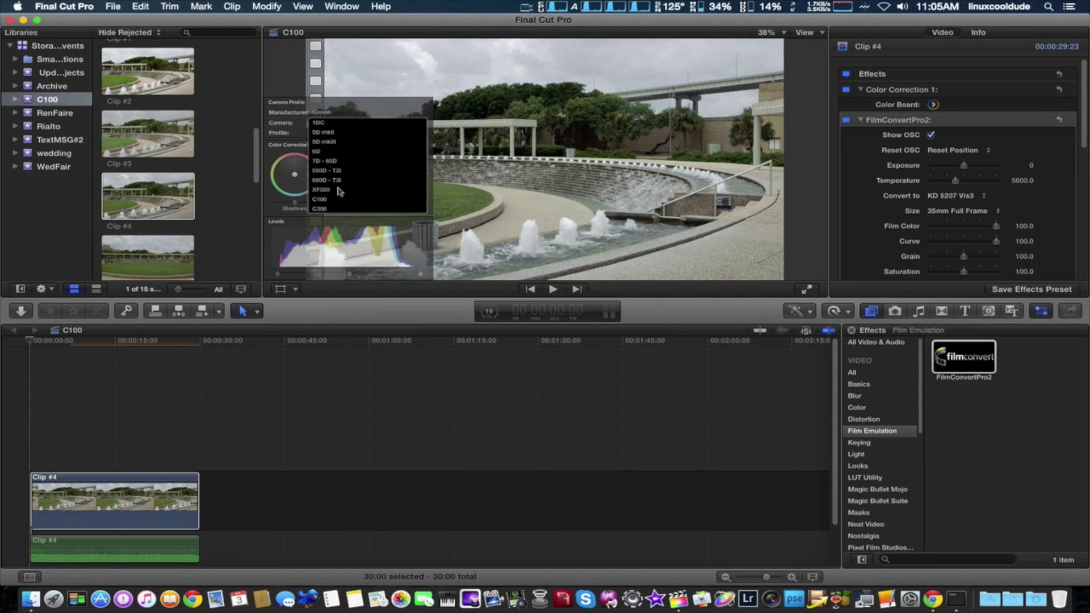
left_click(321, 200)
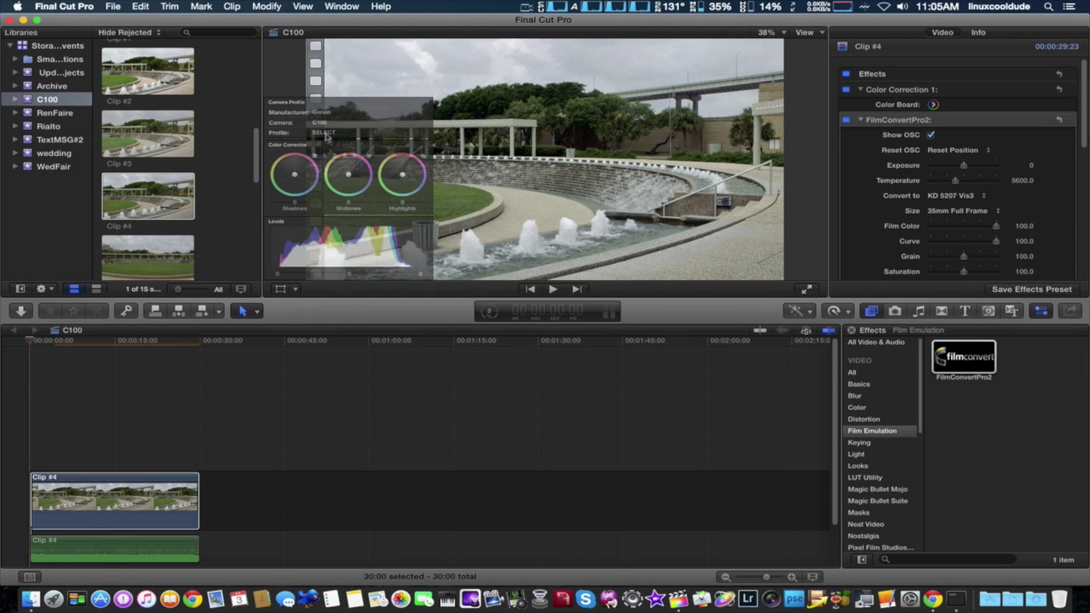
left_click(327, 135)
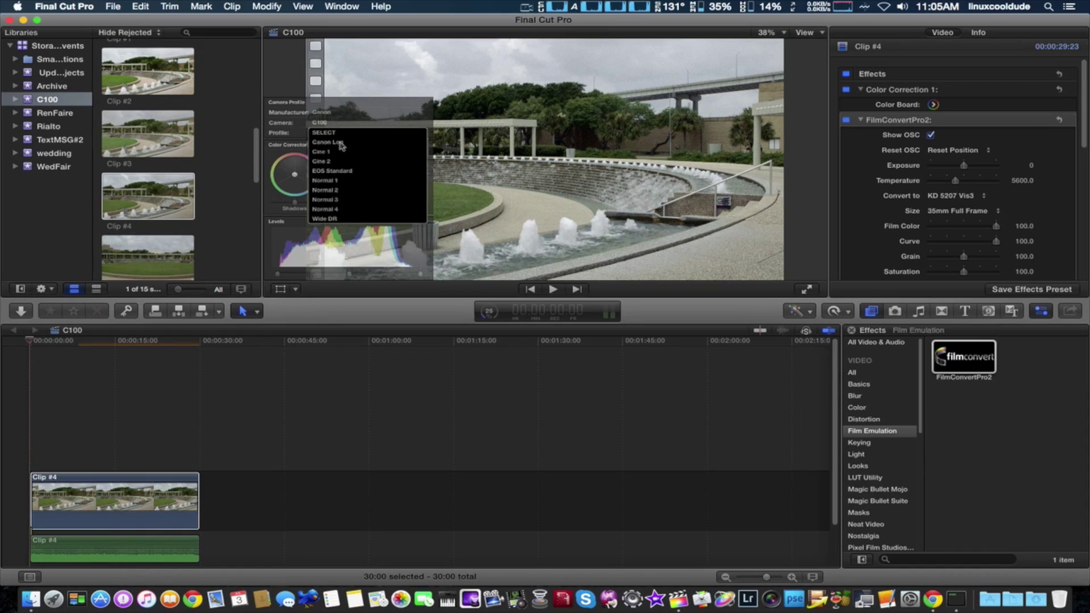
left_click(341, 146)
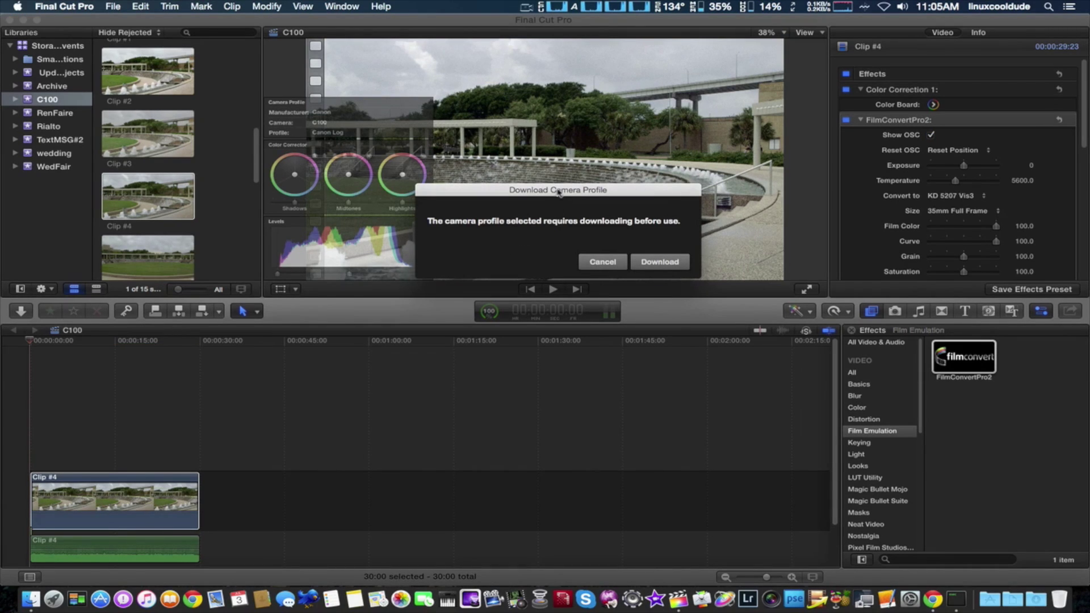
Move the prompt aside and download the missing Canon C100 camera profile data pack.
left_click_drag(560, 192, 598, 177)
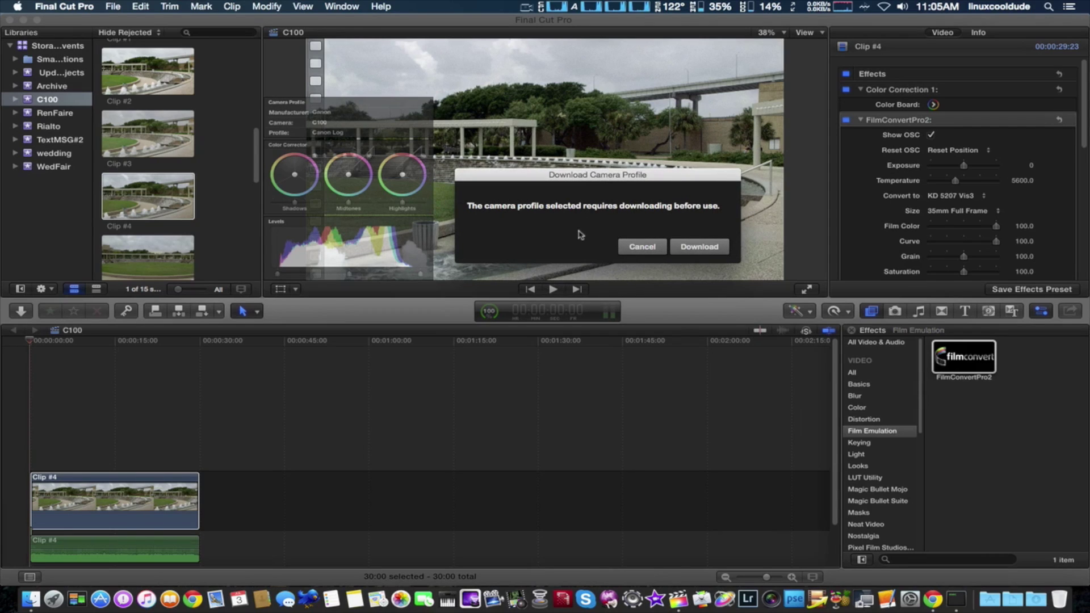
left_click(699, 246)
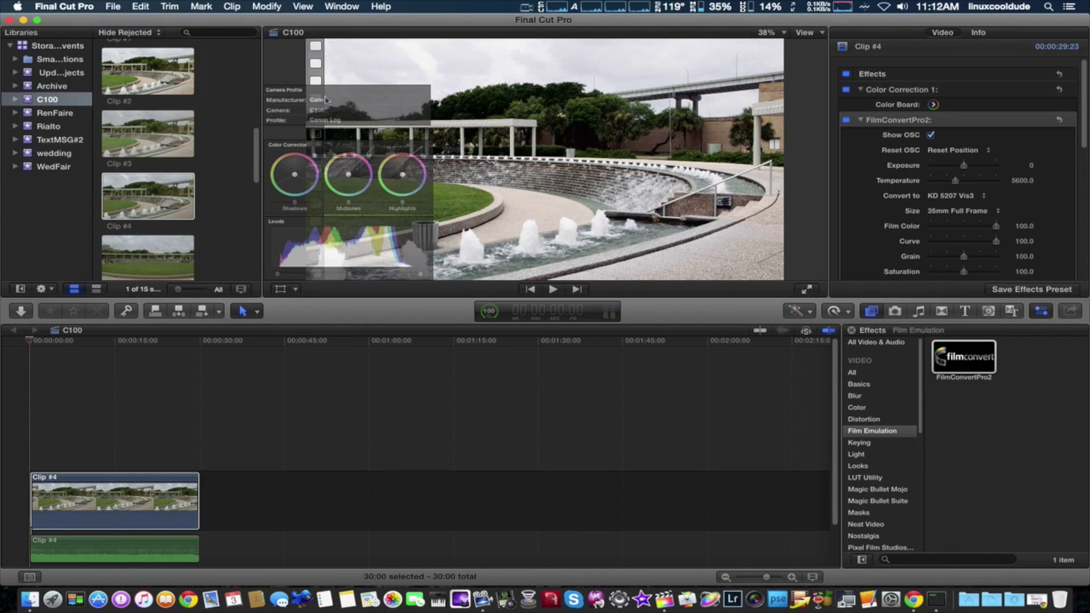
Turn off Show OSC in the FilmConvertPro2 inspector, leaving the on-screen panel hidden.
left_click(930, 135)
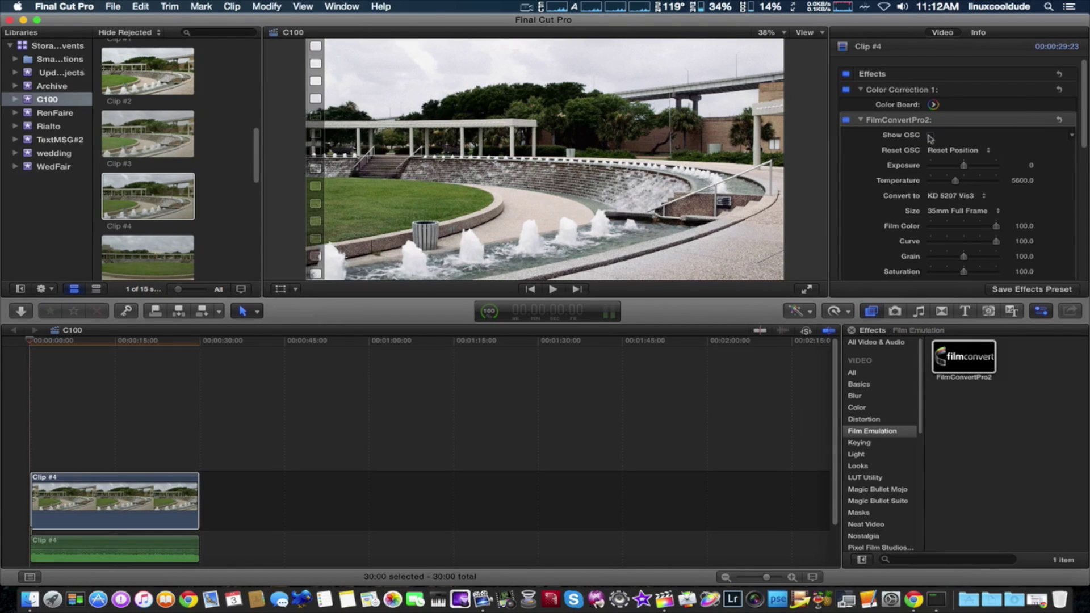
left_click(930, 135)
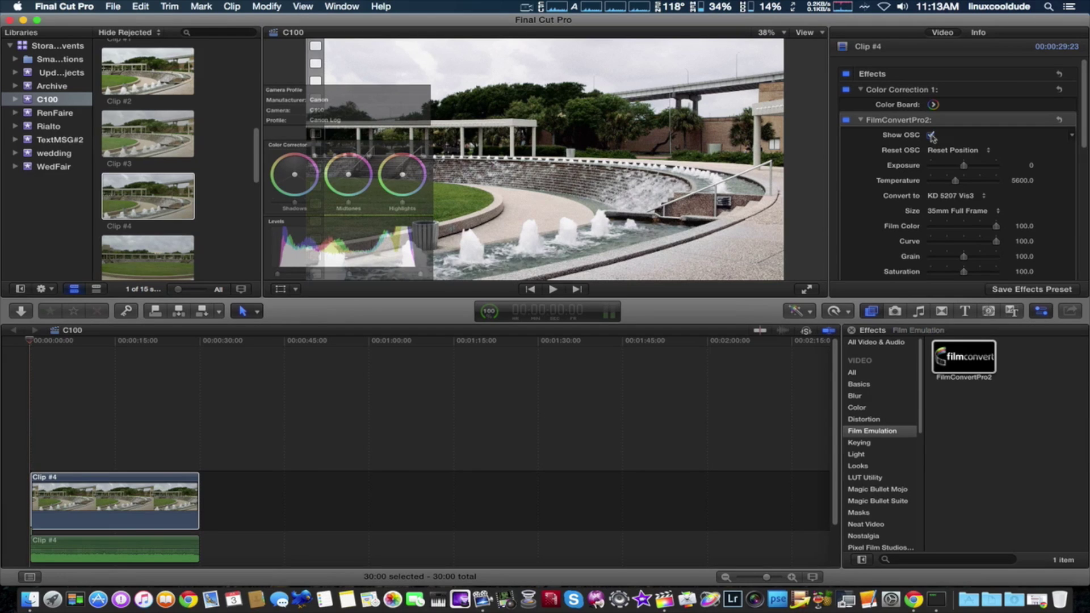
left_click(930, 135)
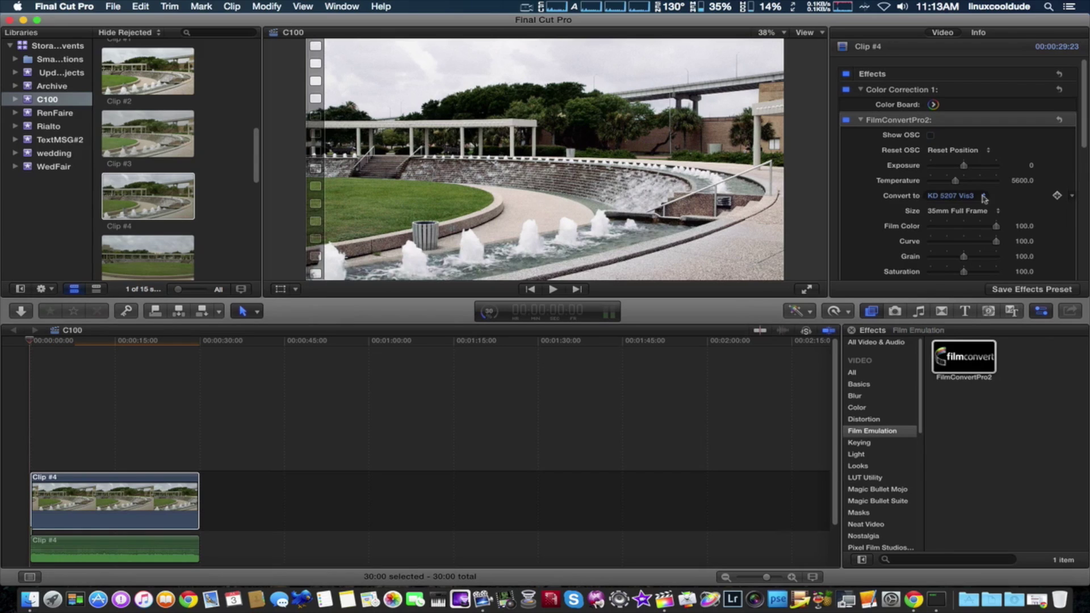
Switch the Convert to film stock from KD 5207 Vis3 to FJ 8543 VD.
left_click(984, 198)
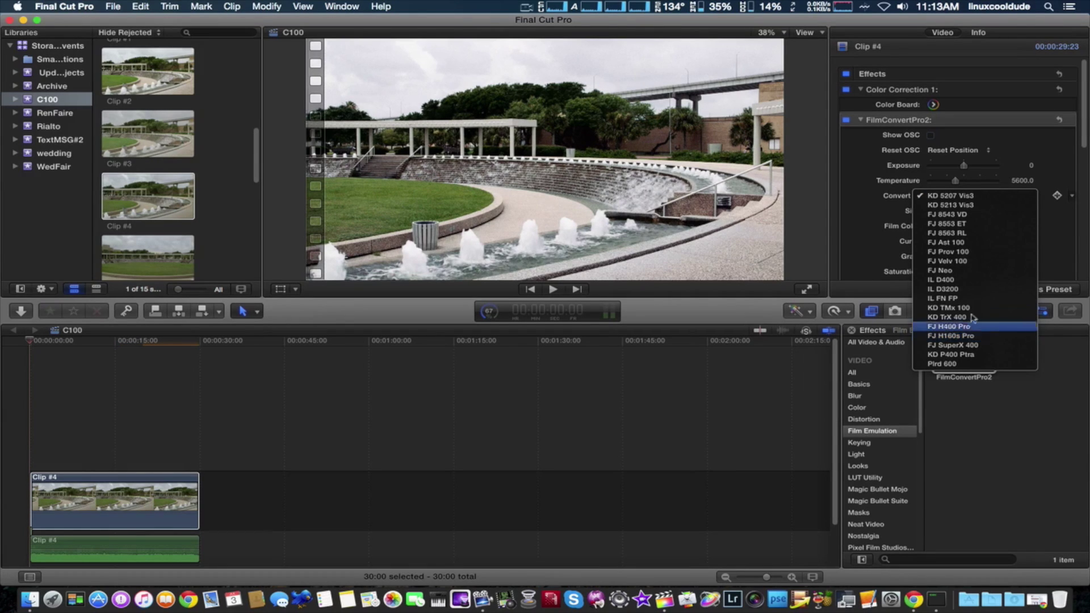
left_click(959, 215)
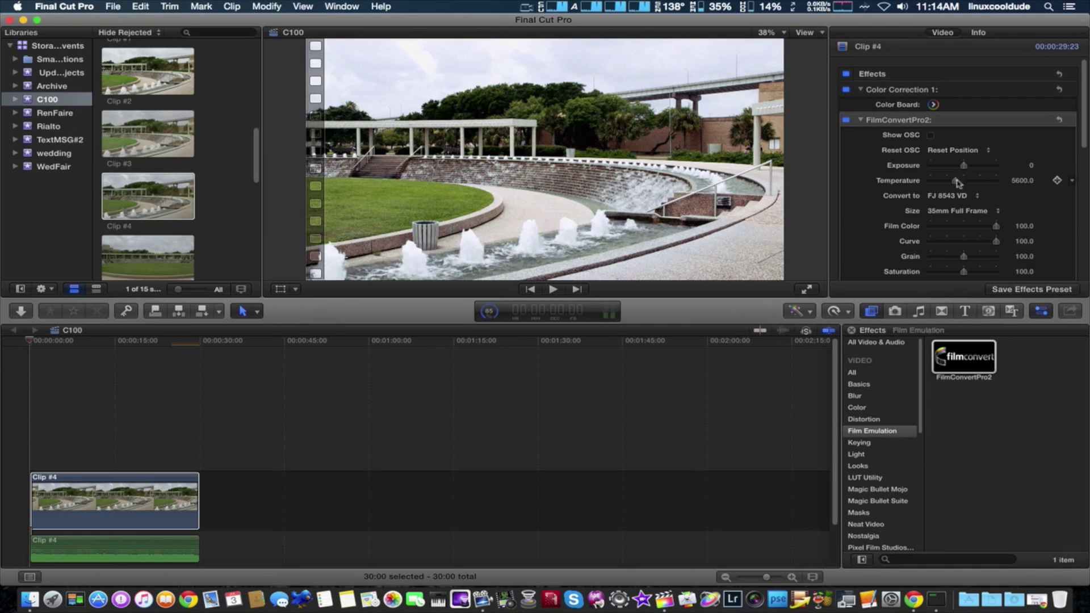
Lower exposure to -0.03 and keep Render With set to GPU (OpenCL).
left_click_drag(964, 165, 963, 165)
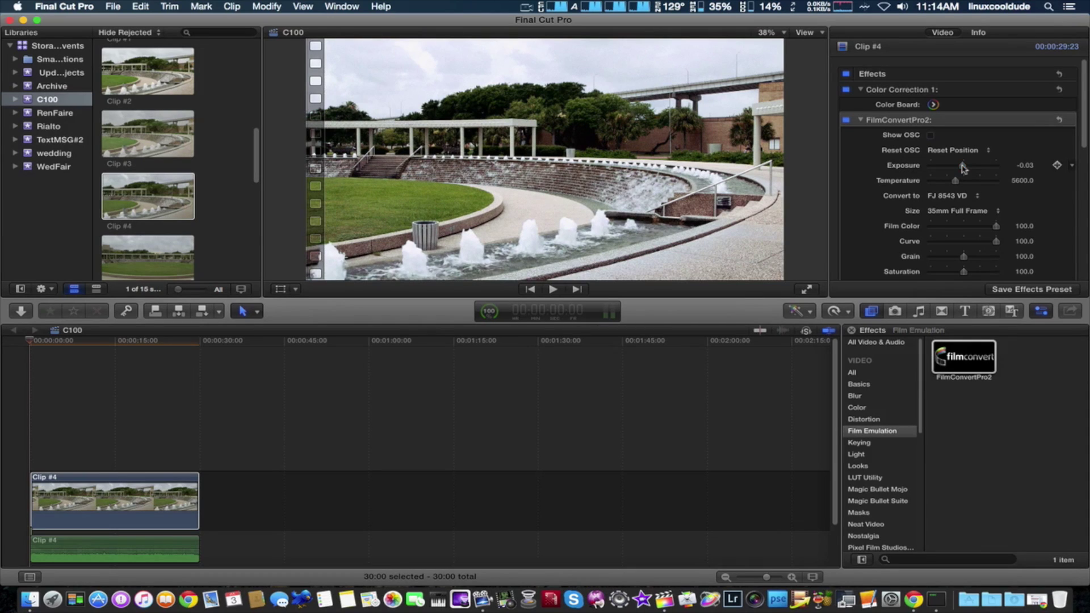
scroll(970, 176, "down", 2)
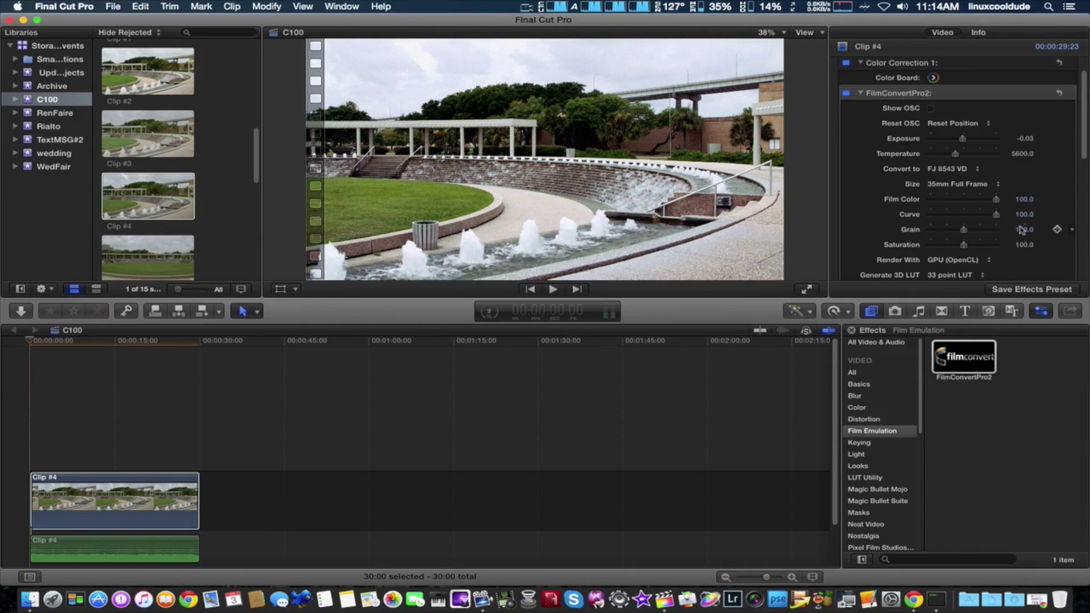
scroll(1069, 226, "down", 1)
scroll(1070, 225, "down", 2)
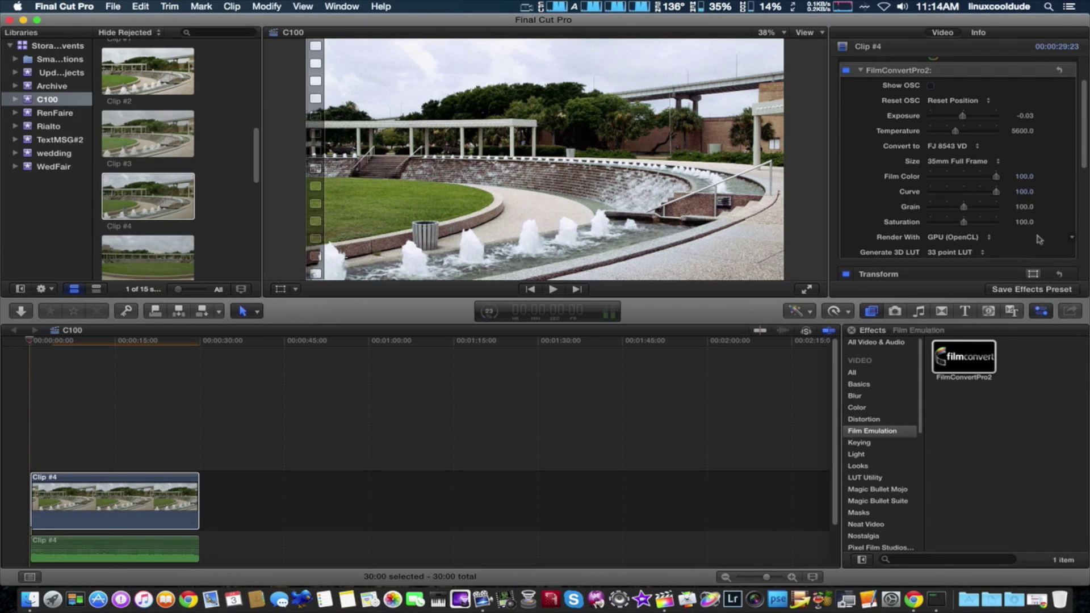
scroll(1038, 239, "down", 2)
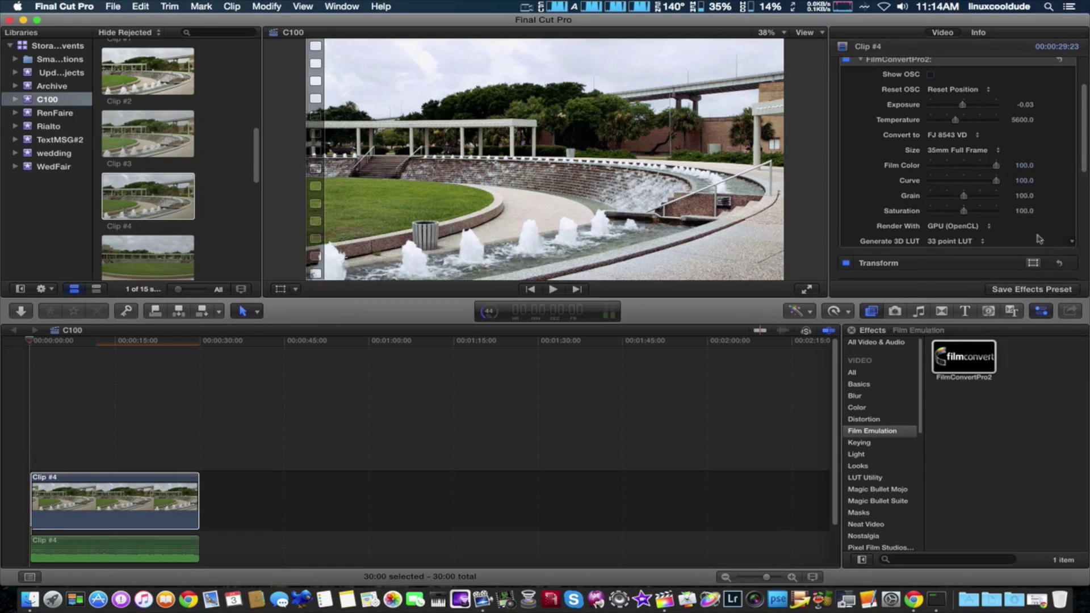
left_click(989, 227)
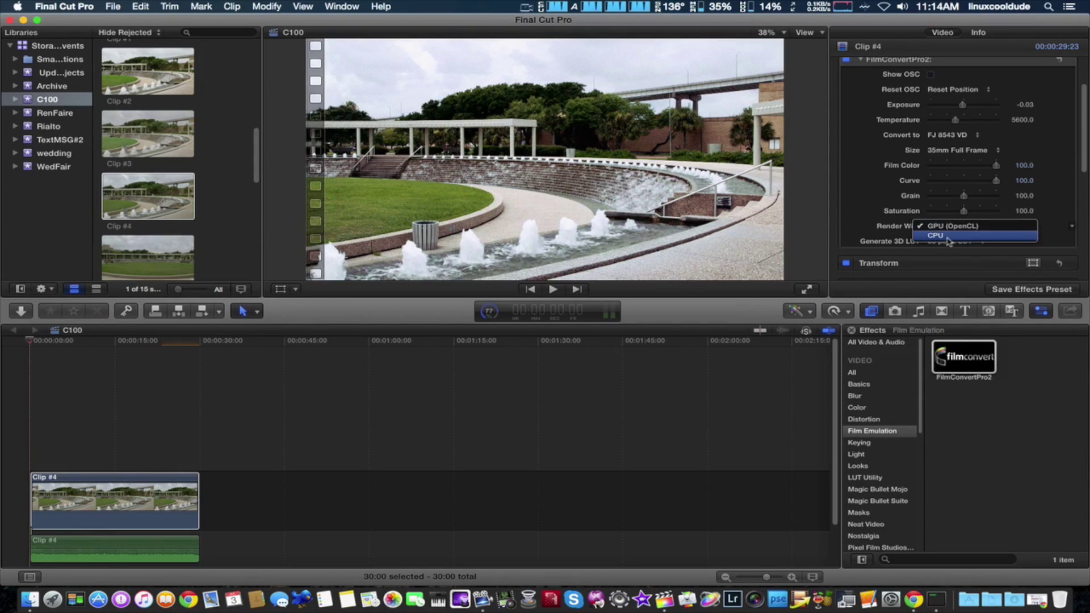
left_click(965, 254)
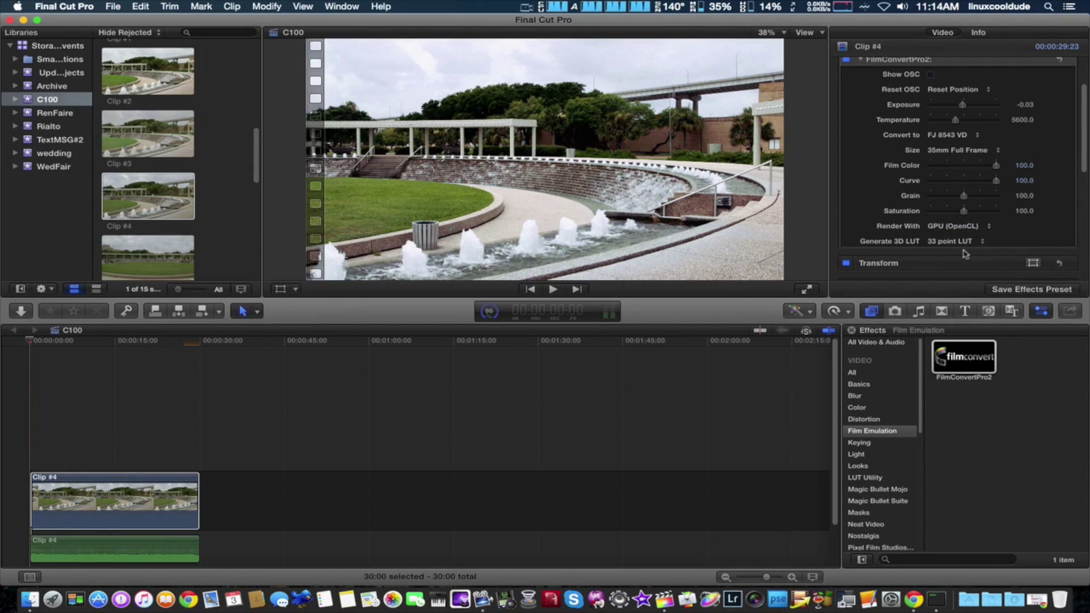
Set the FilmConvert Size popup from 35mm Full Frame to Super 35.
left_click(969, 151)
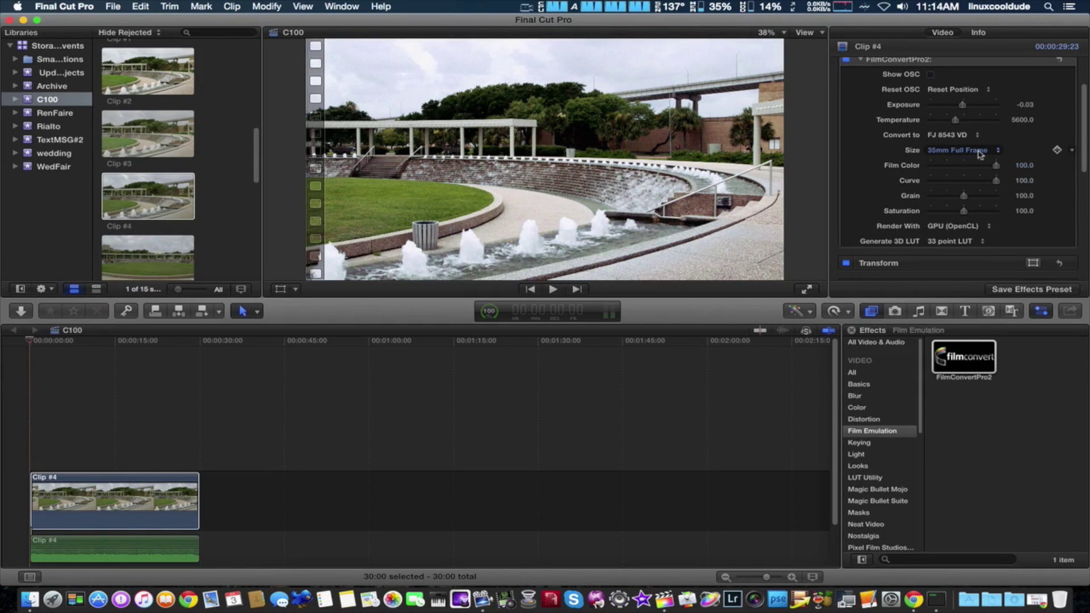
left_click(978, 152)
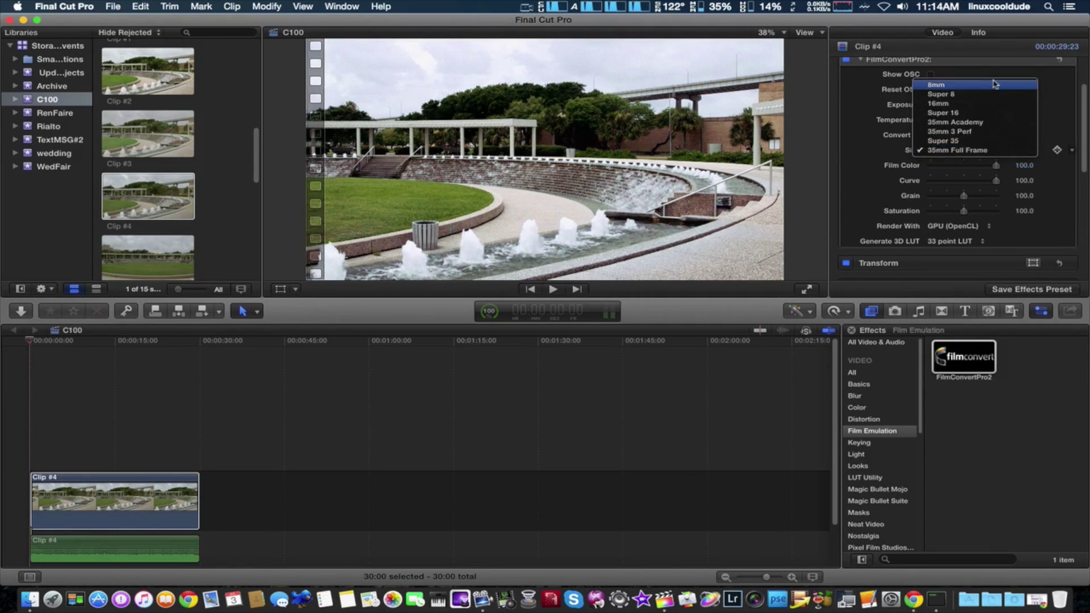
left_click(966, 148)
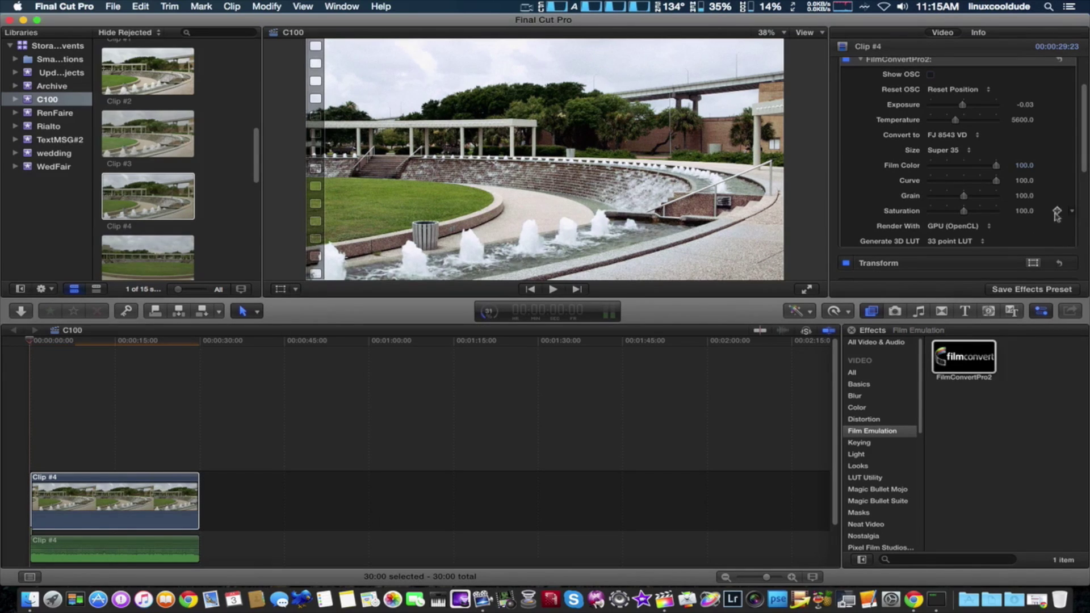
scroll(1057, 212, "down", 2)
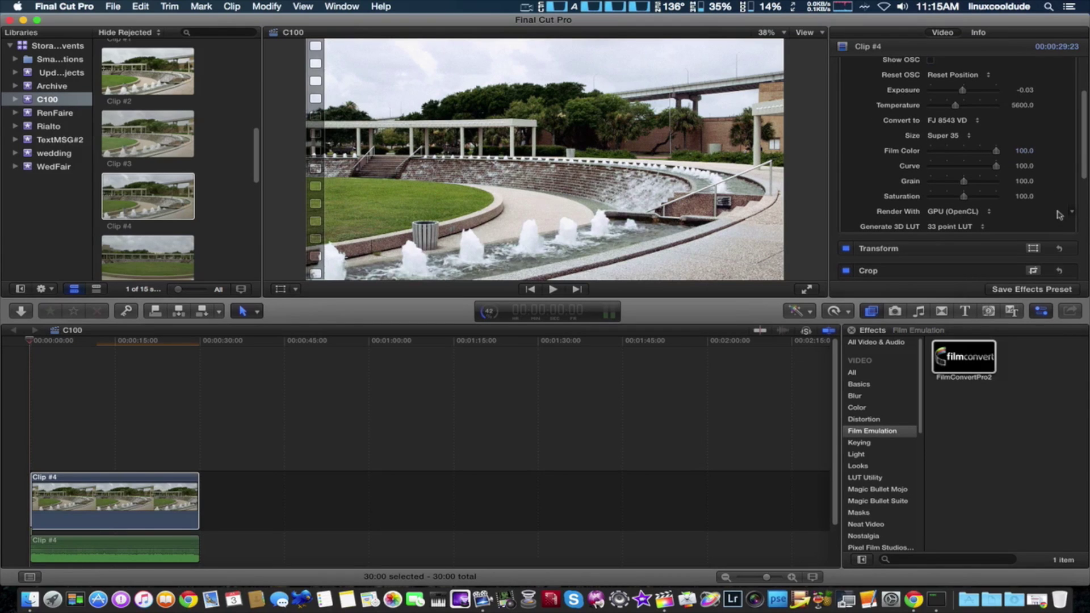
mouse_move(1059, 191)
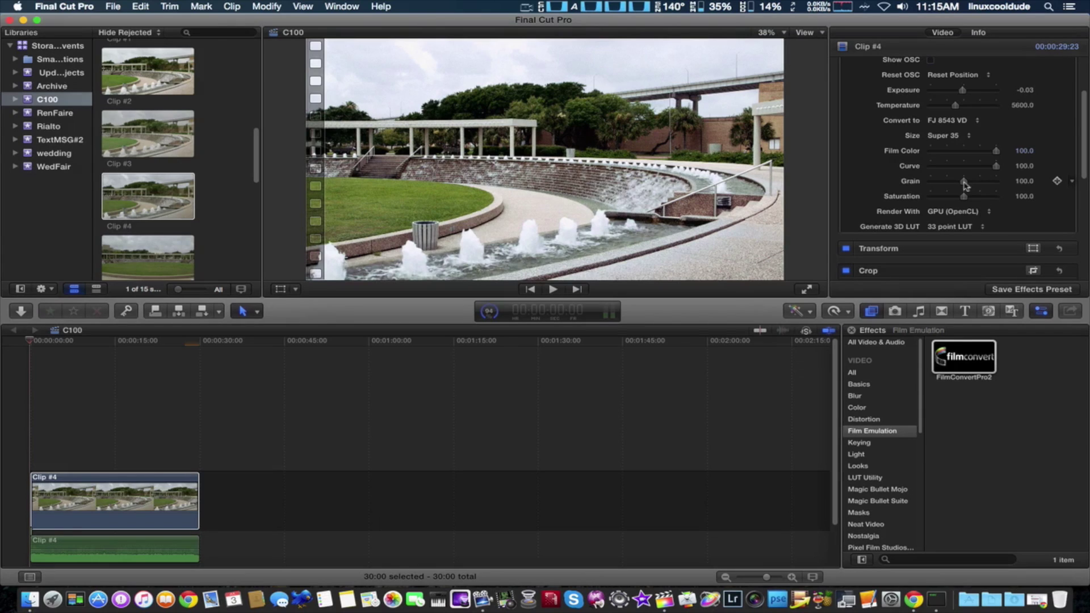
Drag Grain down to 30 and Curve to 59, leaving Saturation at 100.
left_click_drag(963, 183, 942, 185)
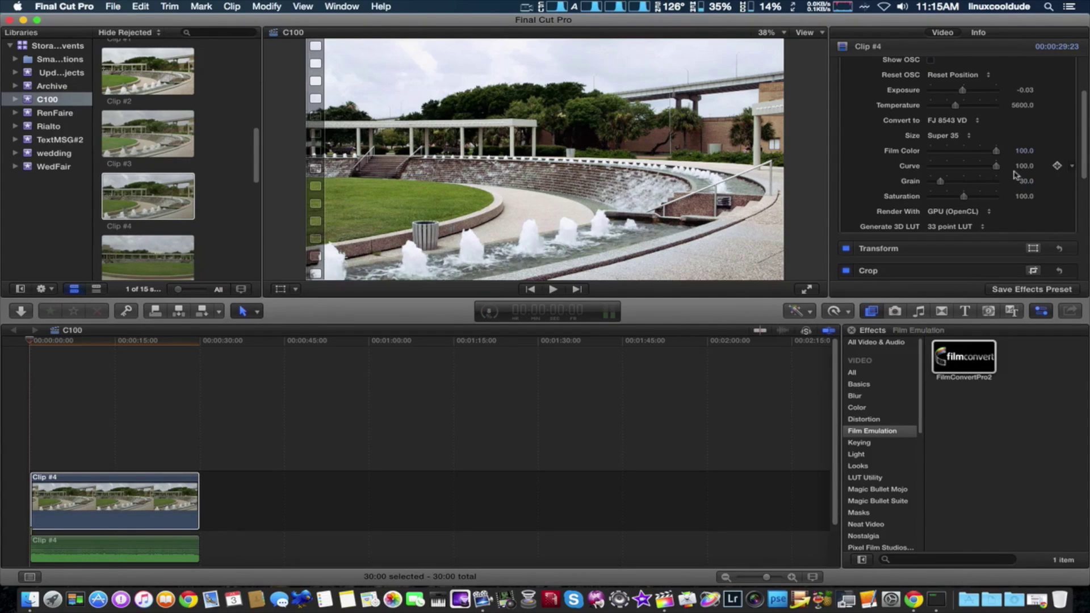
left_click_drag(995, 168, 968, 166)
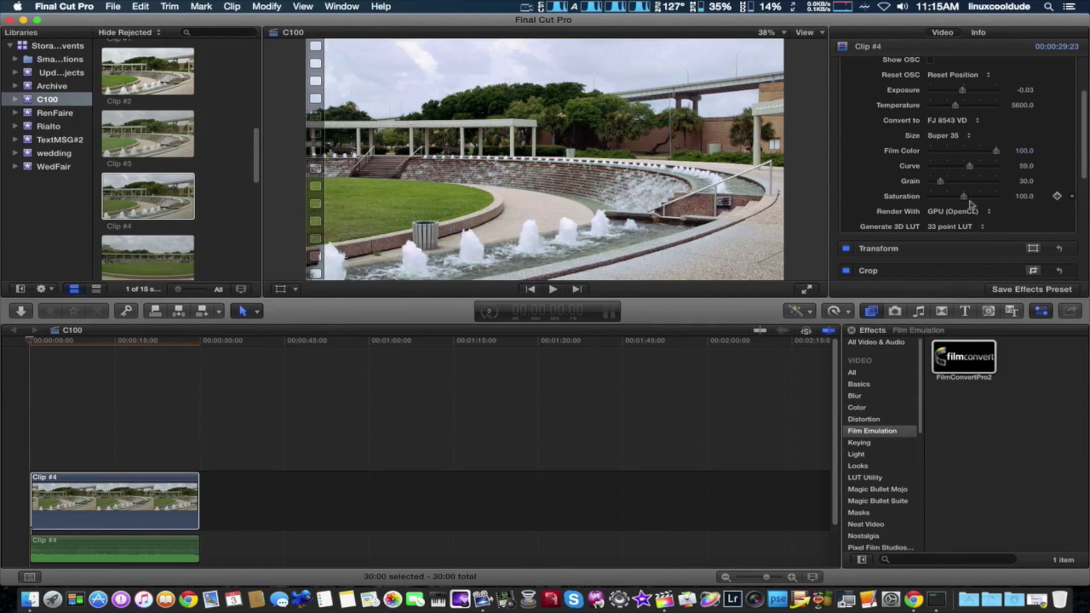
mouse_move(963, 197)
left_mouse_down()
mouse_move(937, 197)
mouse_move(963, 196)
left_mouse_up()
scroll(1015, 200, "down", 3)
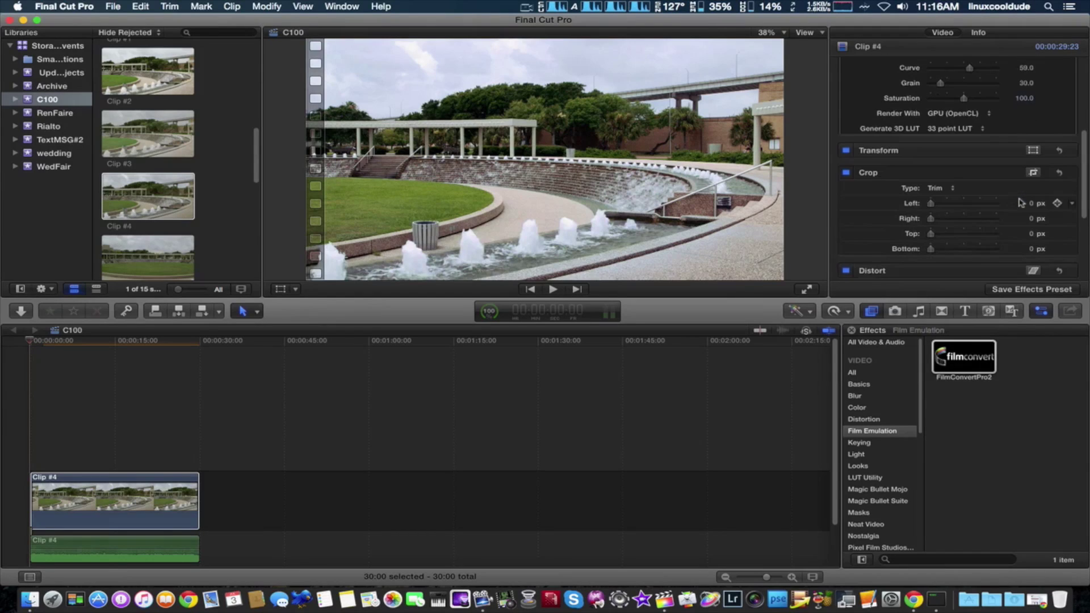
scroll(986, 203, "up", 5)
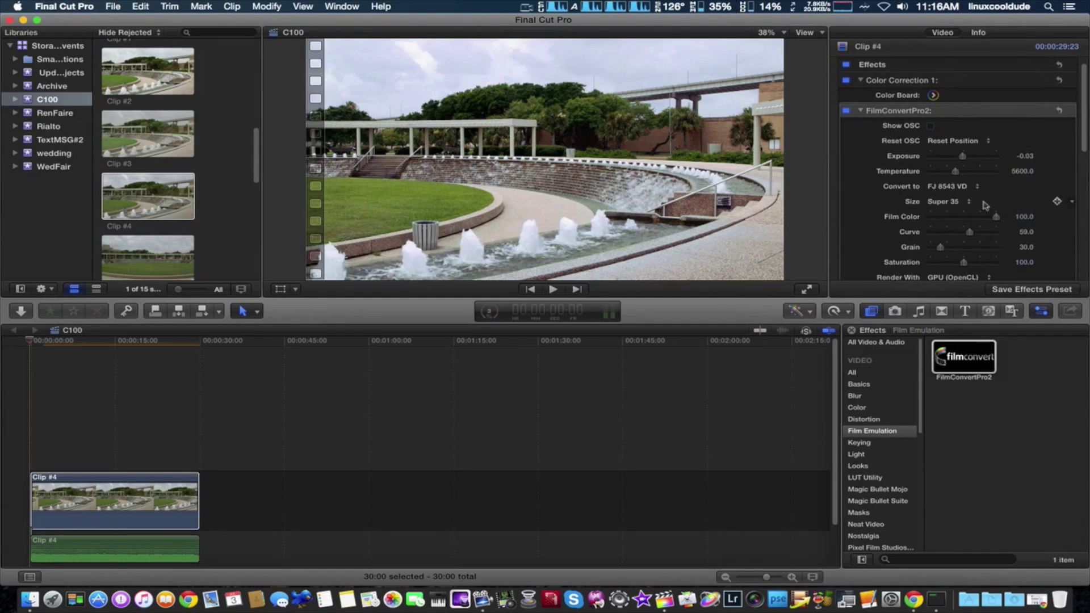
left_click(846, 112)
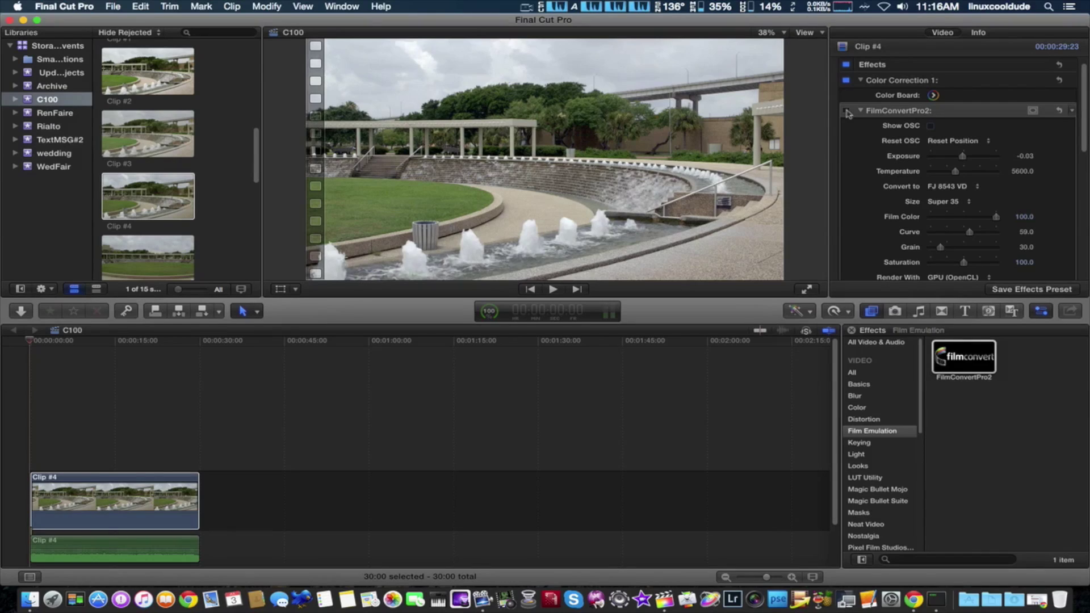
left_click(846, 112)
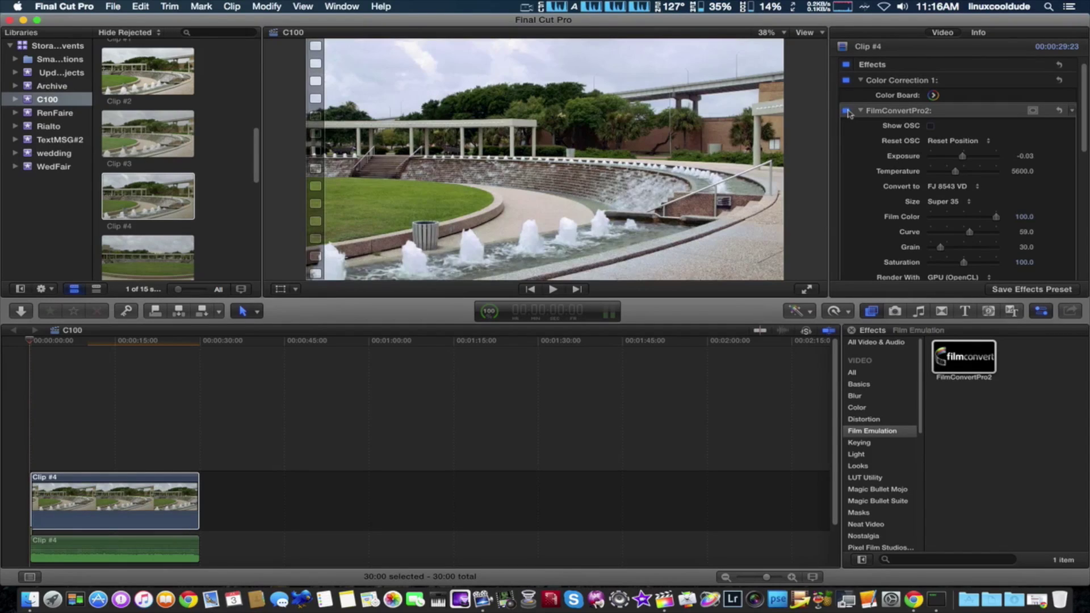